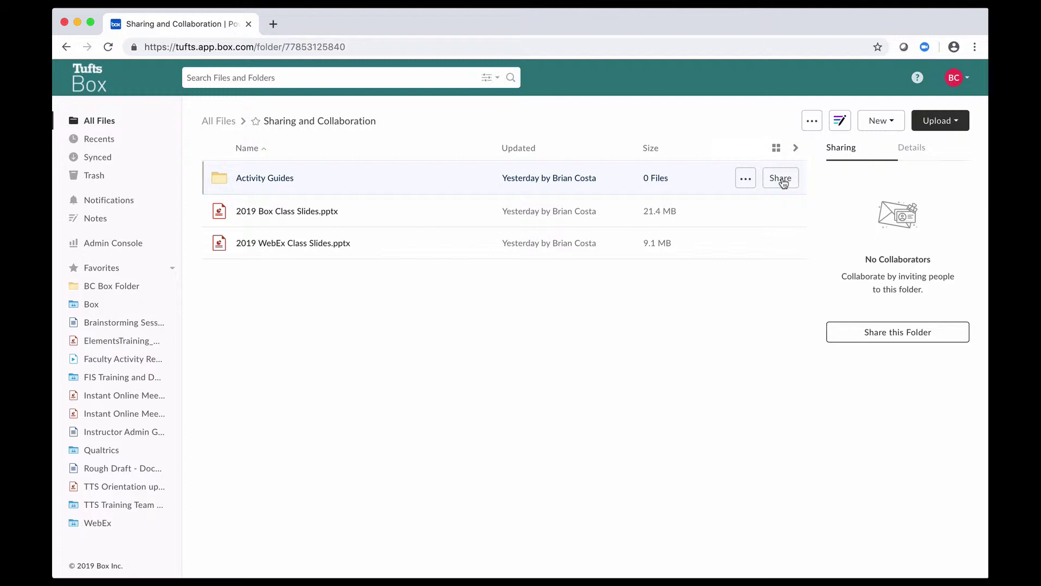
# Open the Share dialog for the Activity Guides folder from its row.
pyautogui.click(781, 179)
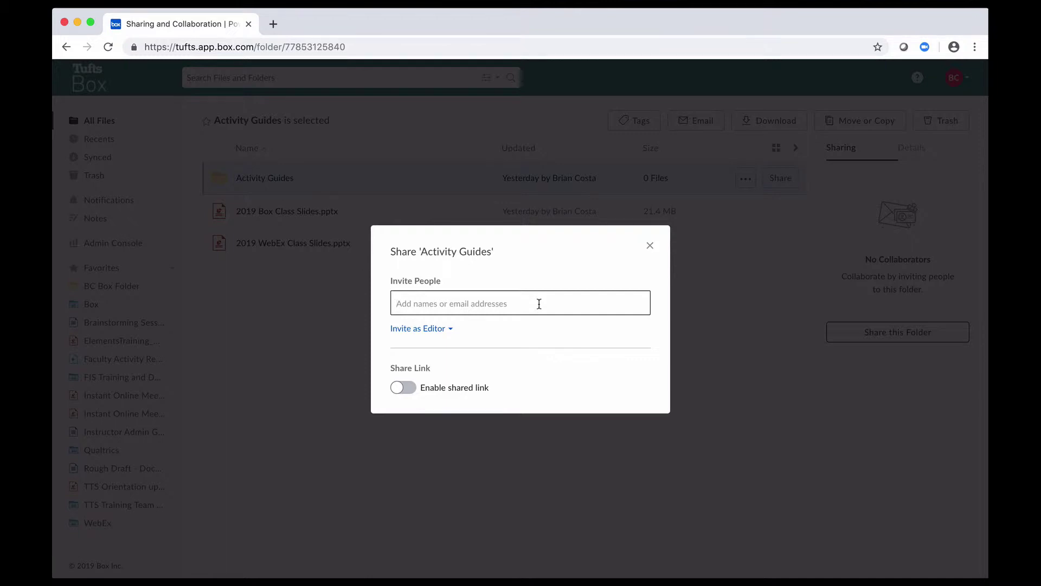
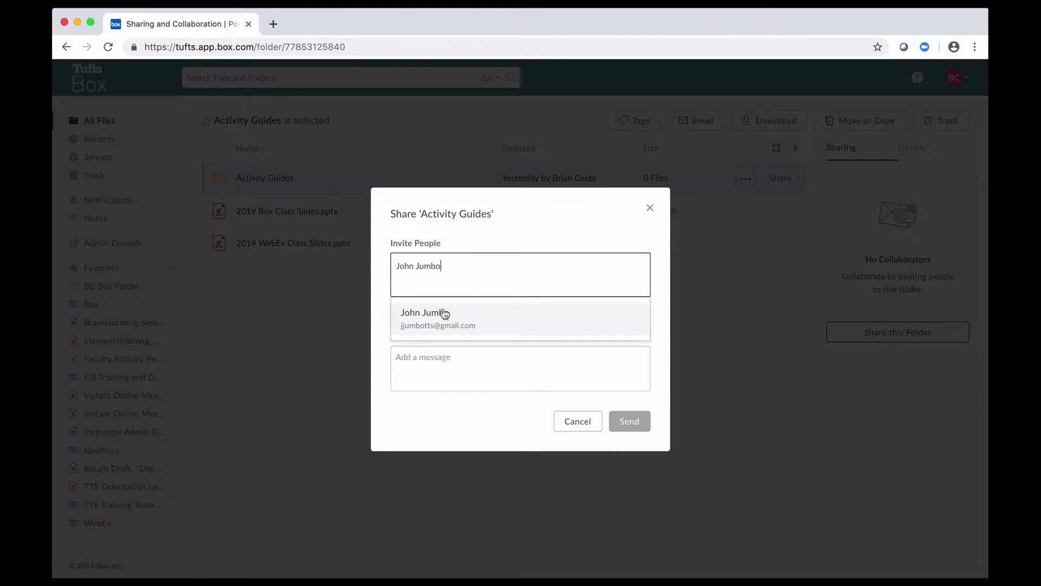
# Add the suggested collaborator as an invitee by name and open the invitation role choices.
pyautogui.click(460, 328)
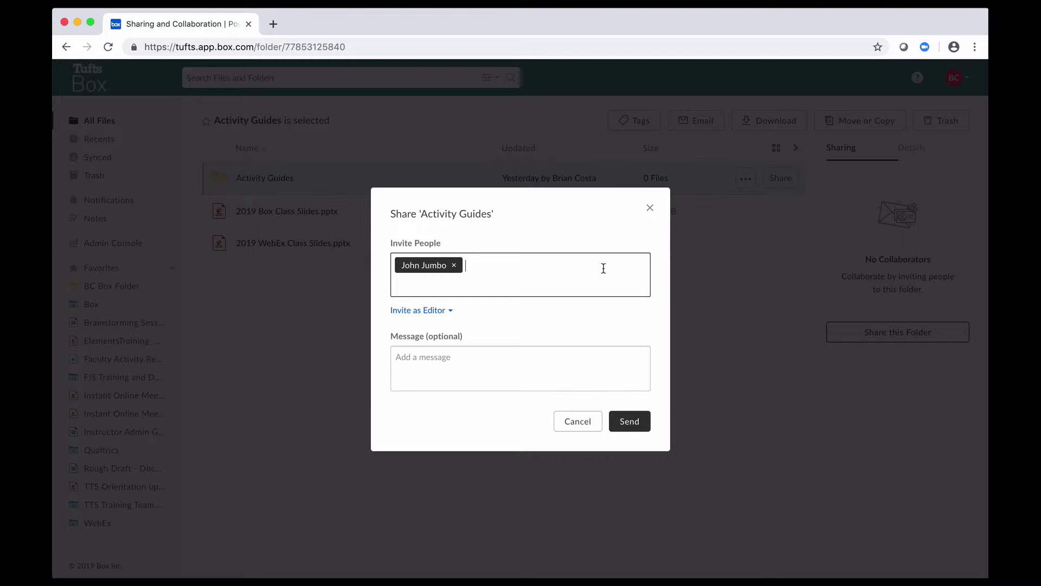
pyautogui.click(438, 311)
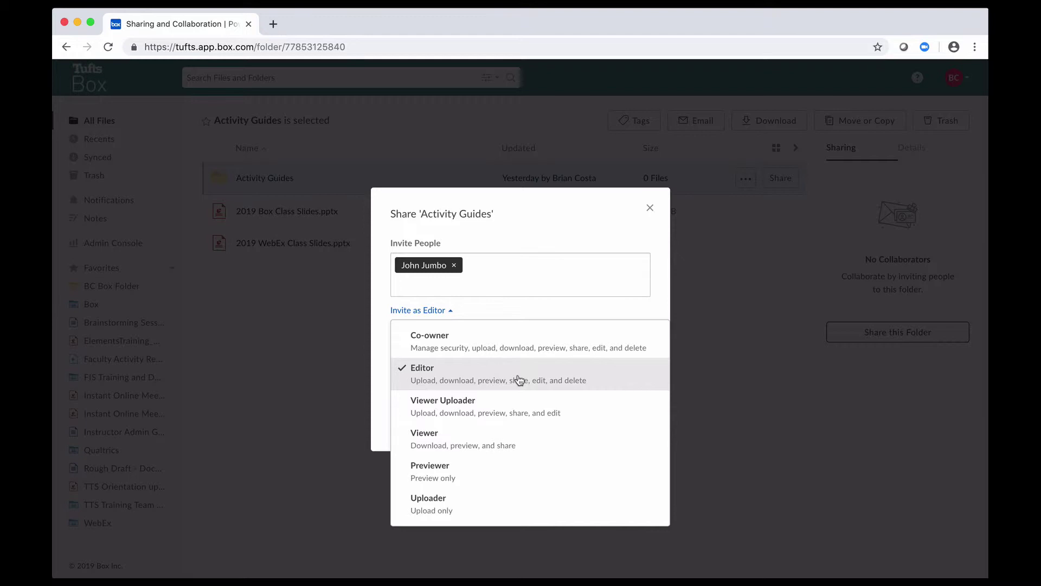
# Set the invitee to Previewer, add a short greeting message, and send the invitation.
pyautogui.click(500, 470)
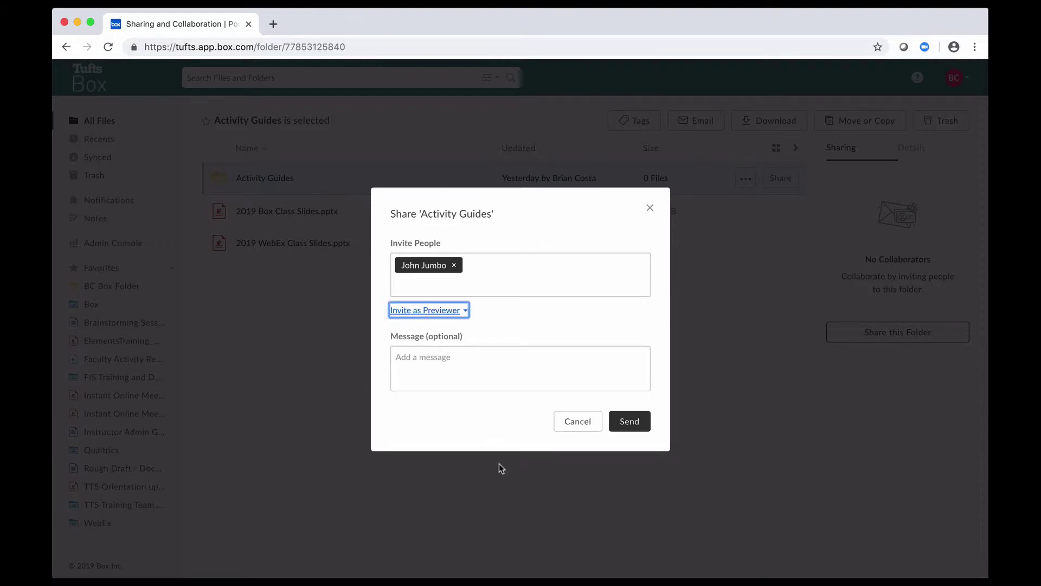
pyautogui.click(493, 364)
pyautogui.write('Hello!')
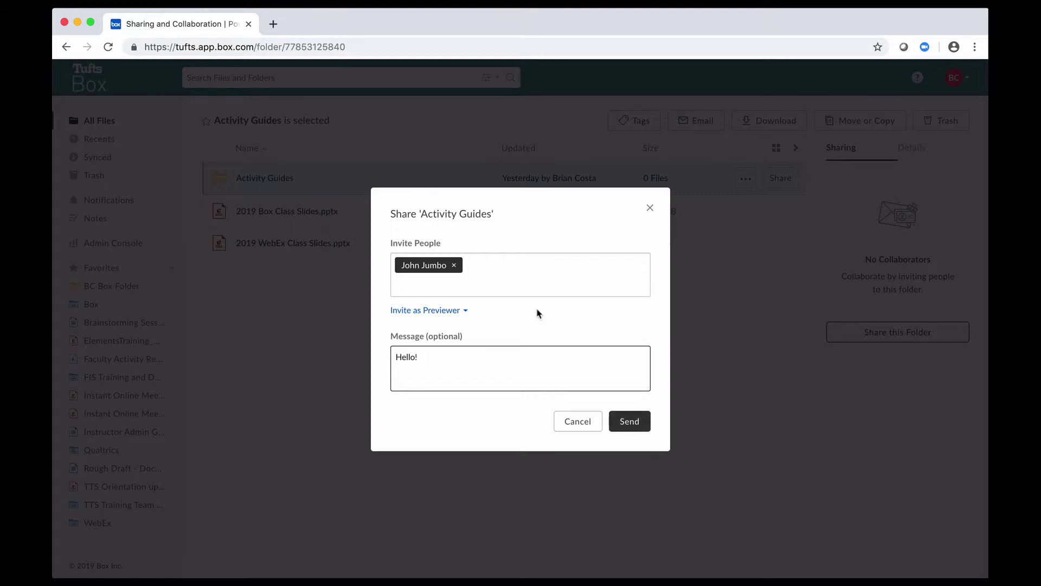
pyautogui.click(458, 315)
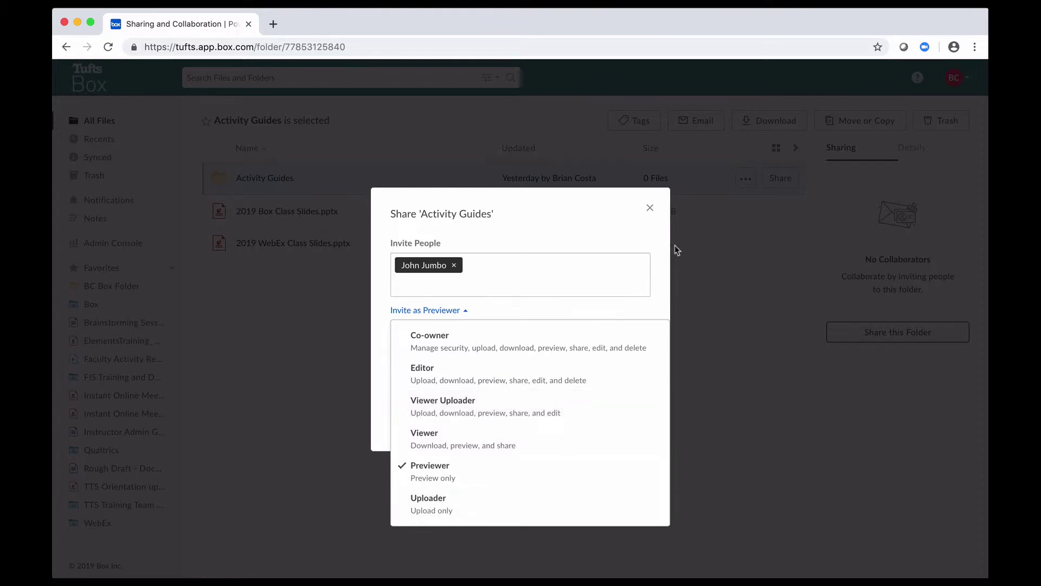
pyautogui.click(643, 305)
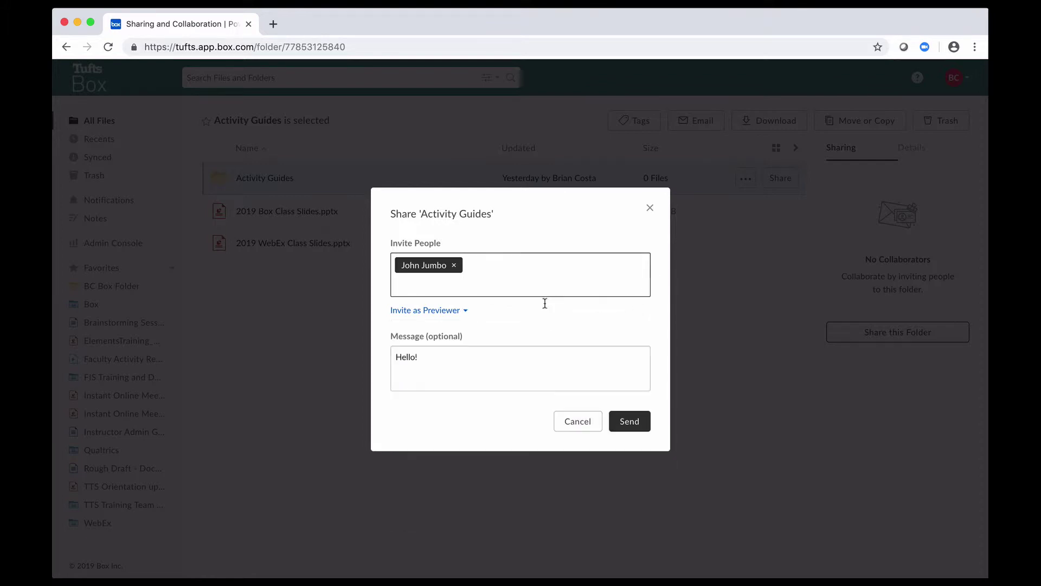
pyautogui.click(630, 423)
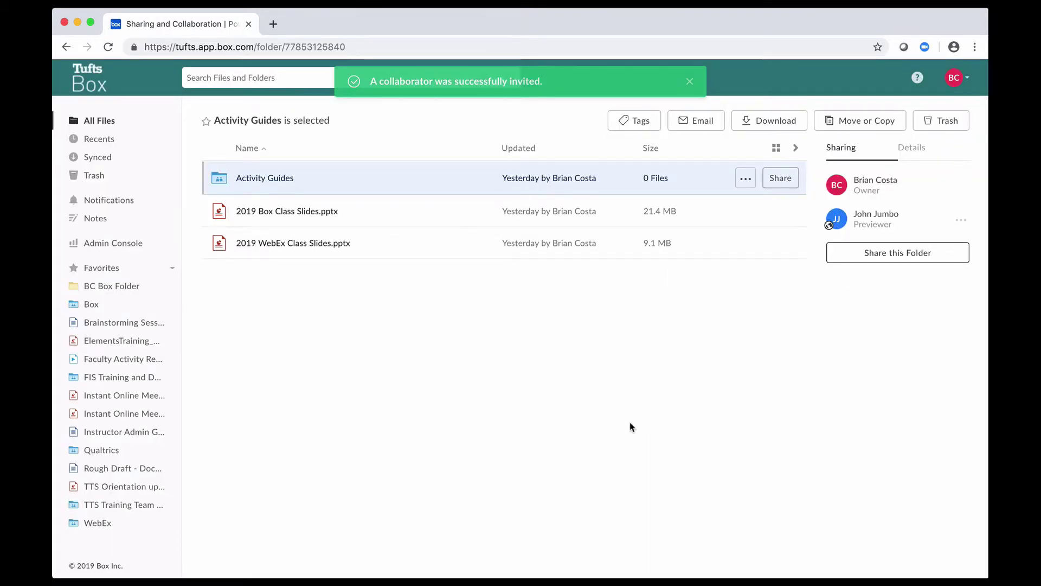
# Dismiss the success notice, select Activity Guides, and confirm the collaborator's Previewer role unchanged.
pyautogui.click(690, 82)
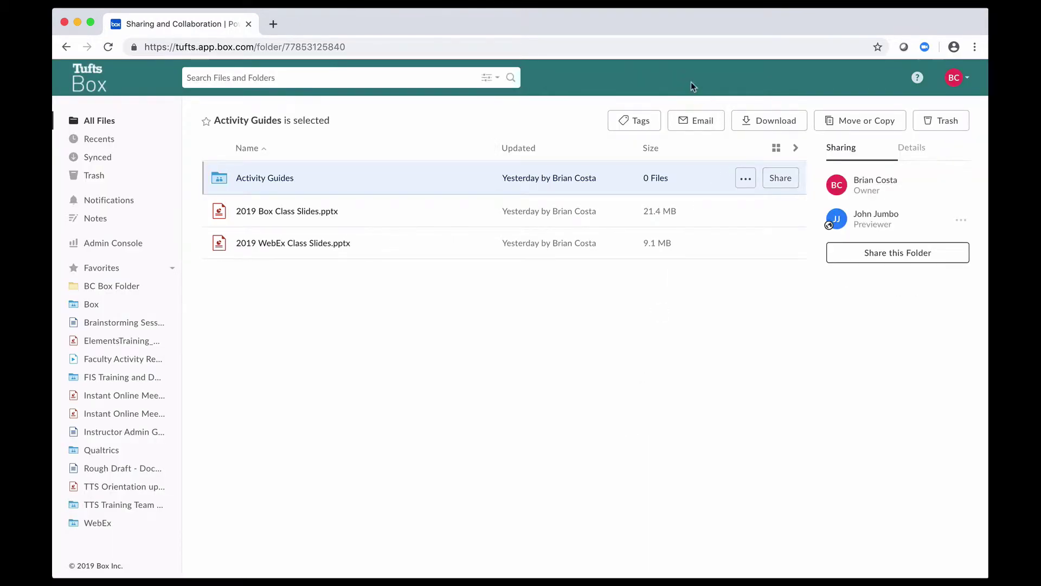
pyautogui.click(725, 295)
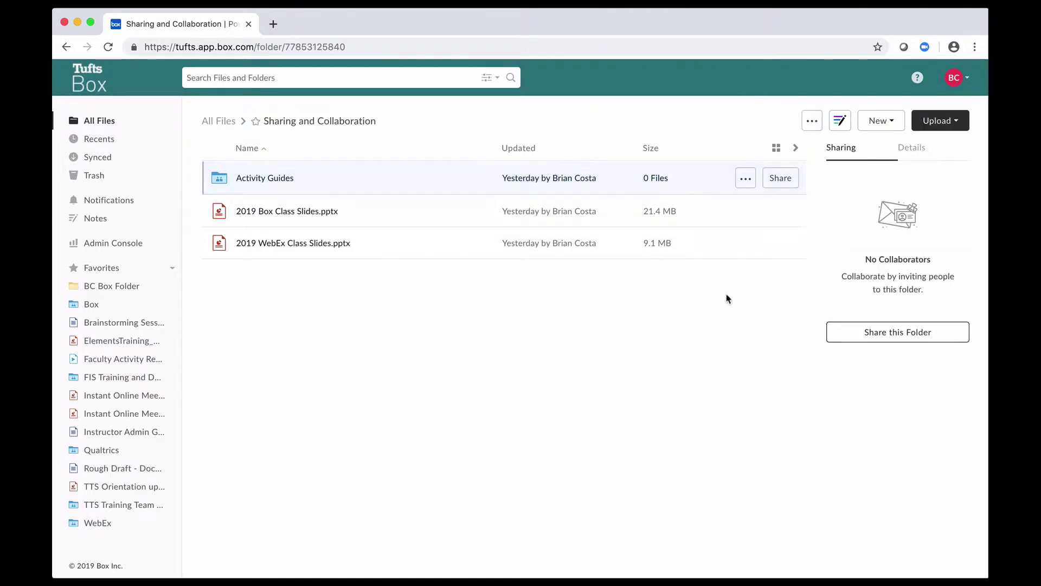
pyautogui.click(416, 188)
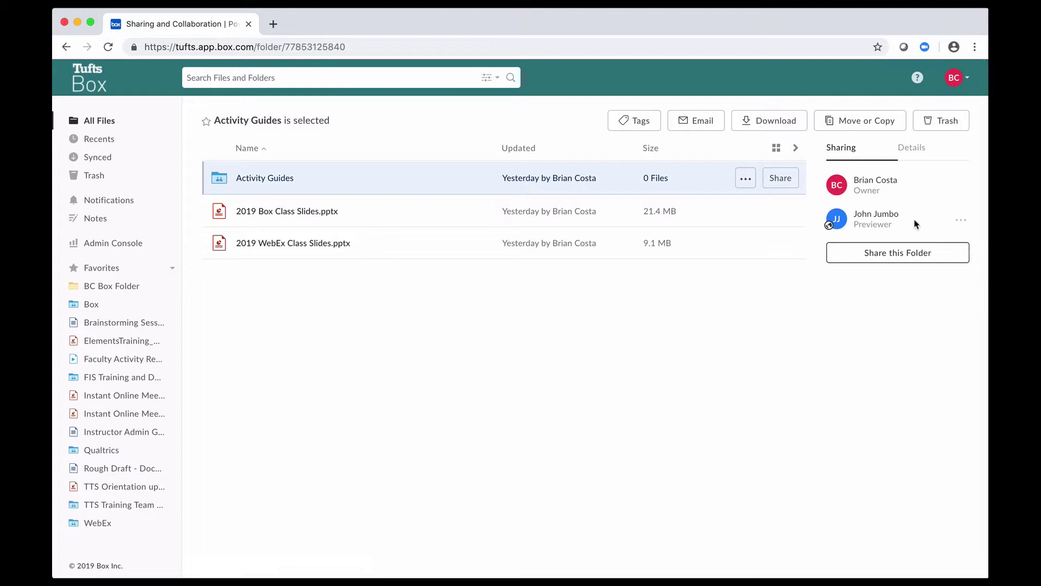
pyautogui.click(961, 224)
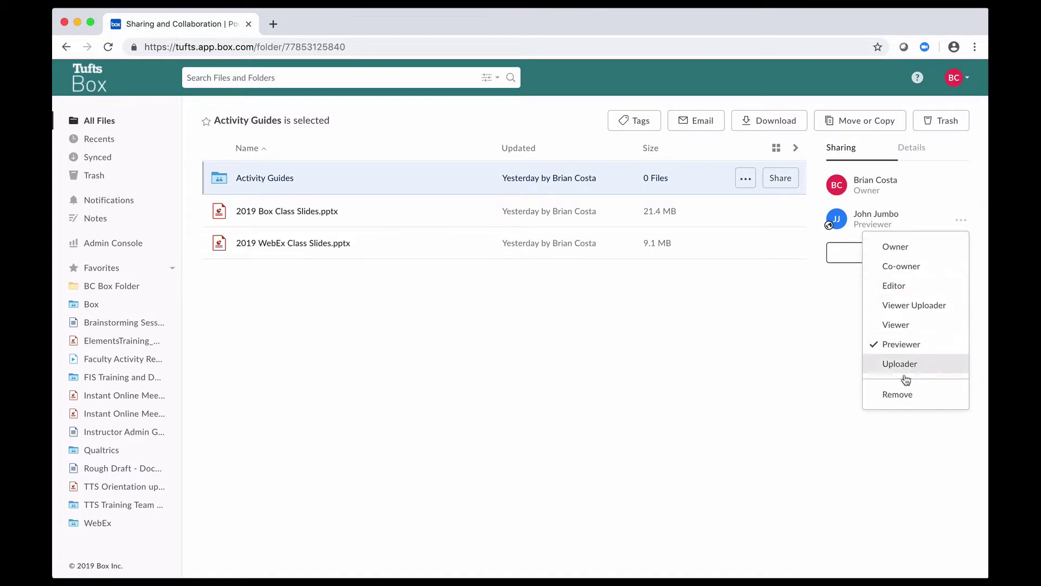
pyautogui.click(905, 401)
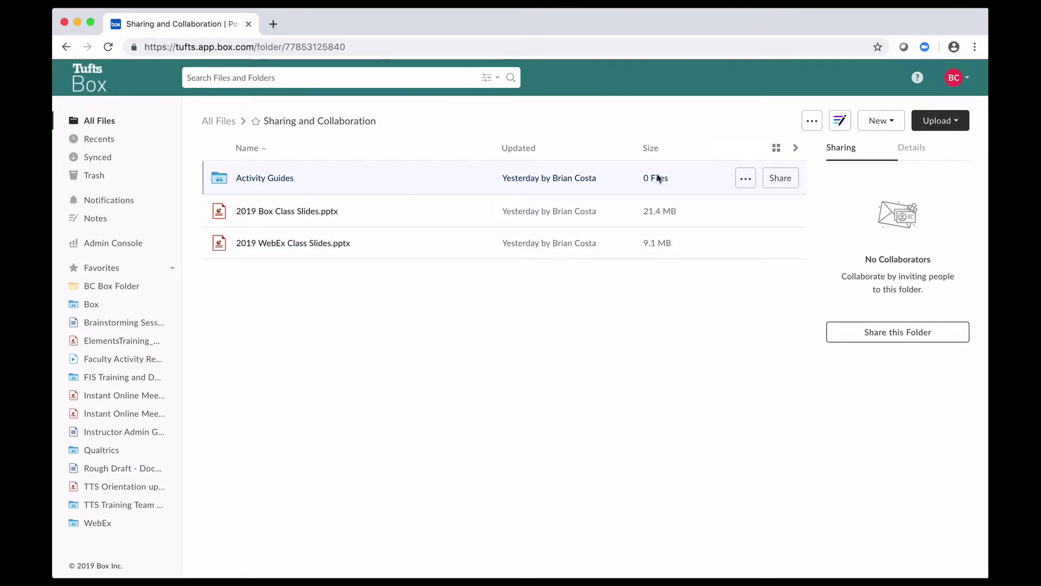
# Reopen the Activity Guides Share dialog and show everyone the folder is shared with.
pyautogui.click(774, 177)
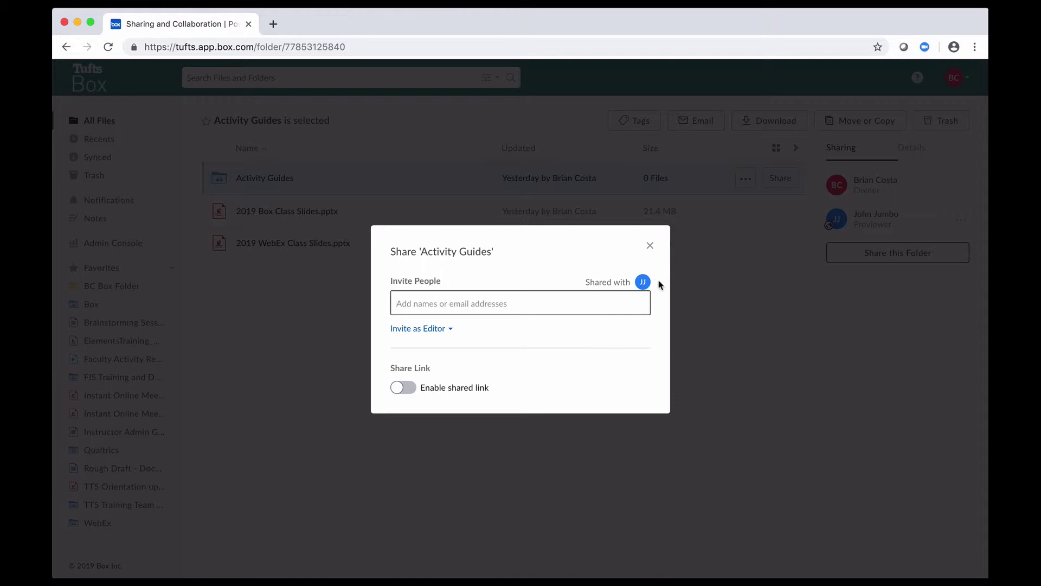
pyautogui.click(614, 284)
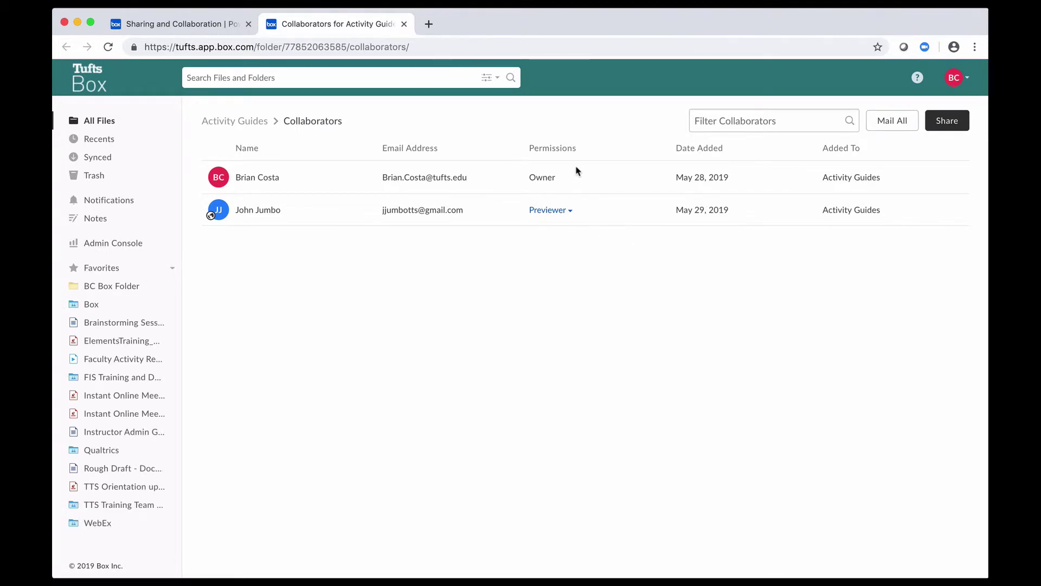
# Change the invitee to Editor, remove them from Activity Guides, then close the collaborators list.
pyautogui.click(553, 215)
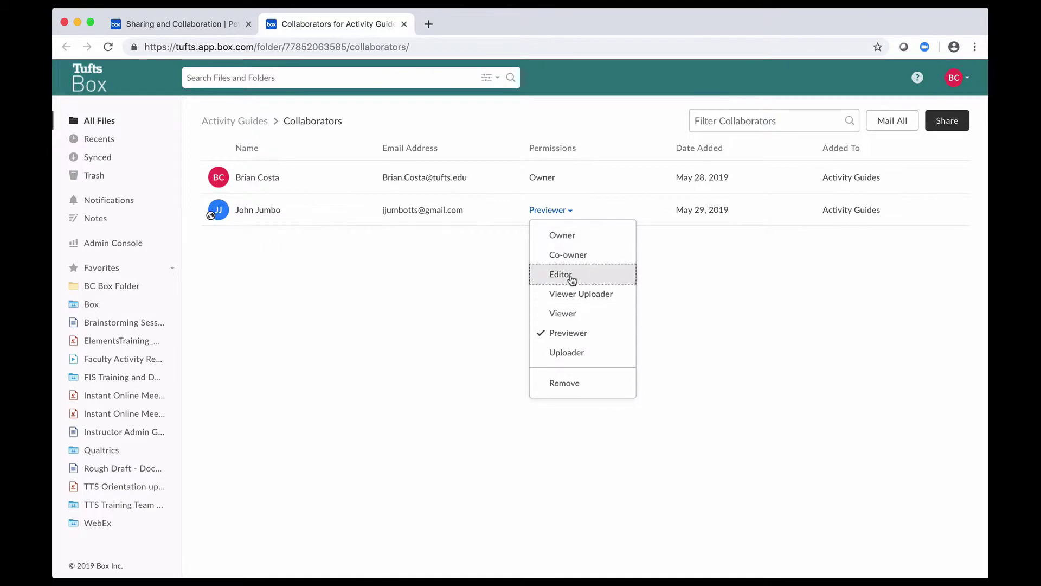
pyautogui.click(571, 277)
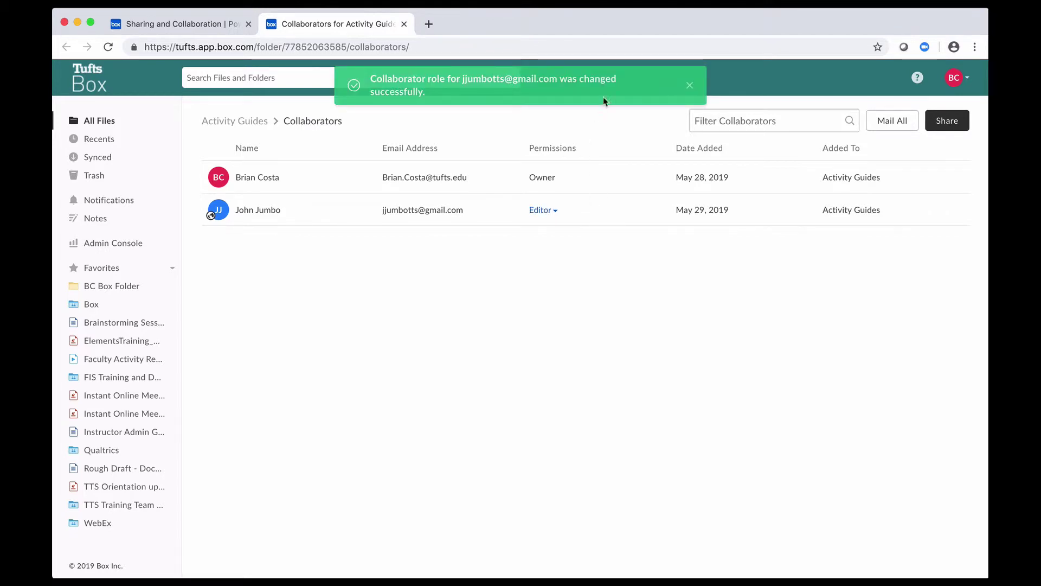
pyautogui.click(543, 211)
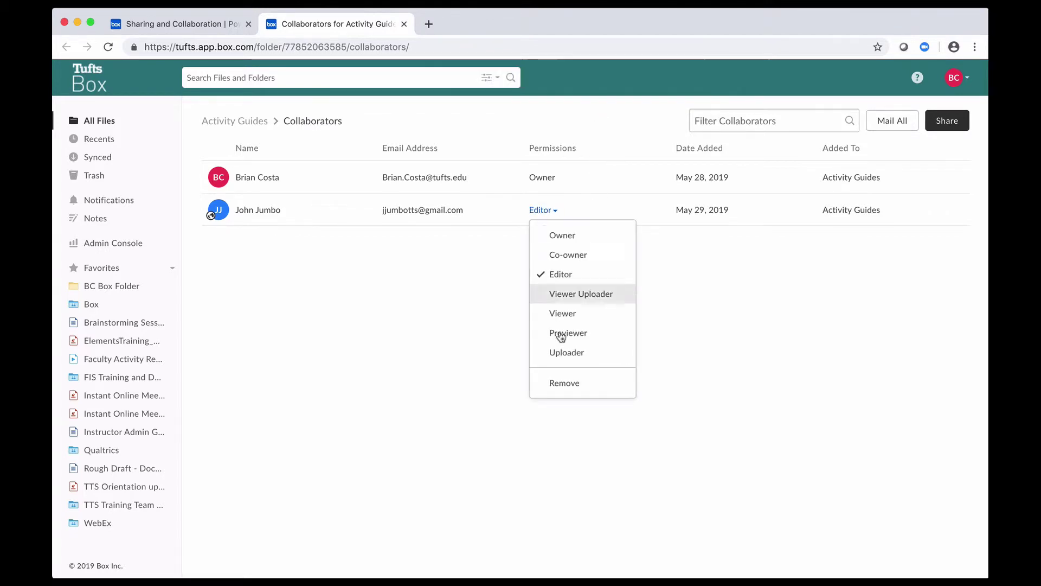
pyautogui.click(563, 384)
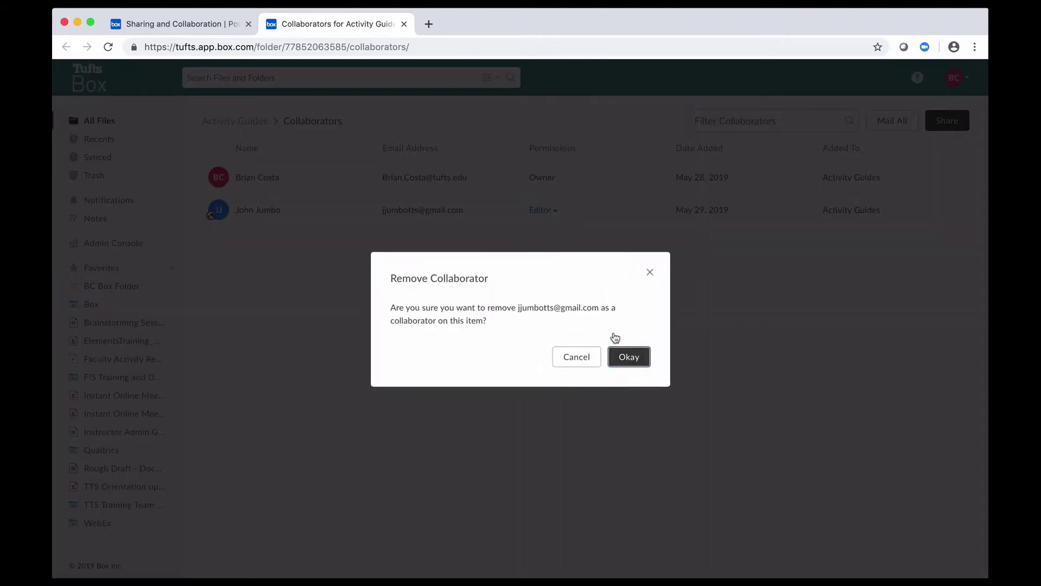
pyautogui.click(627, 362)
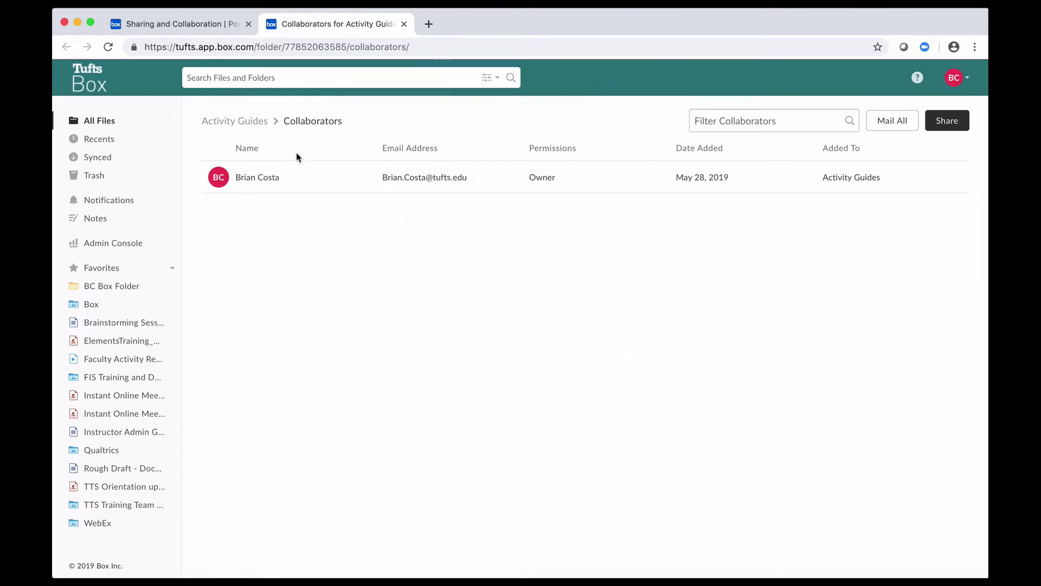
pyautogui.click(206, 26)
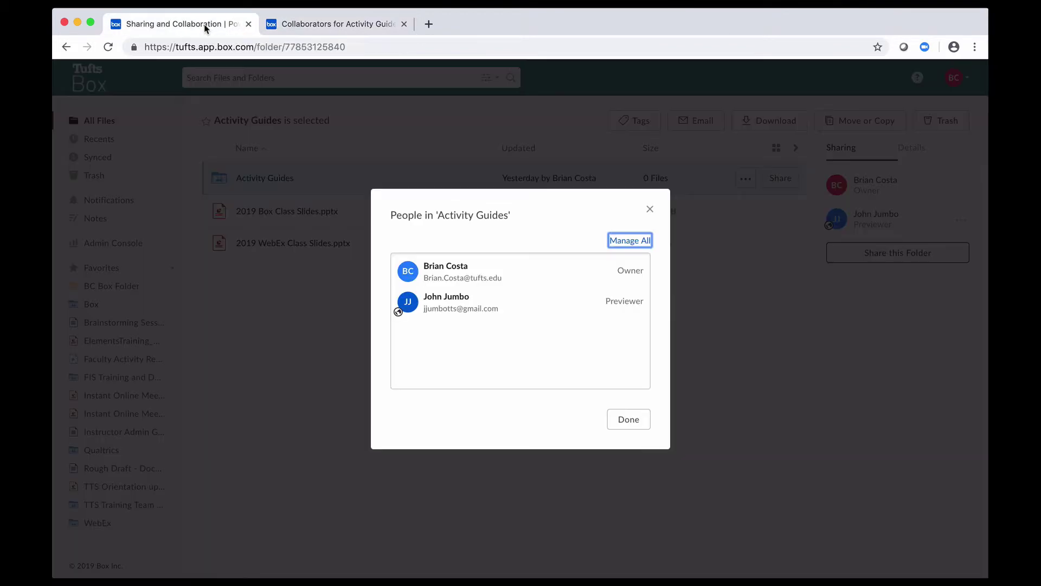
pyautogui.click(650, 209)
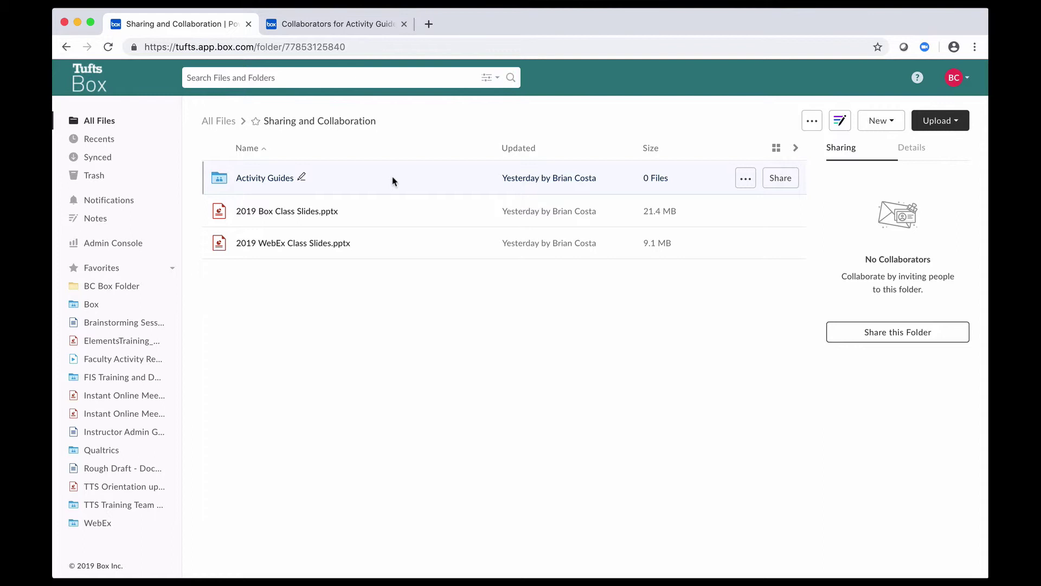
# Enable the Activity Guides shared link with view and download access and copy its URL.
pyautogui.click(781, 178)
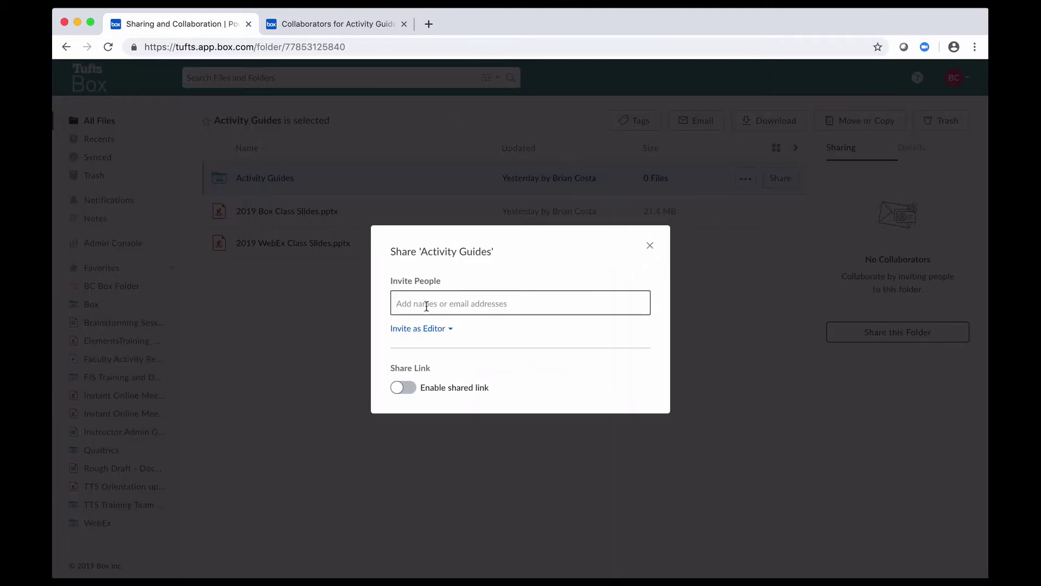
pyautogui.click(404, 388)
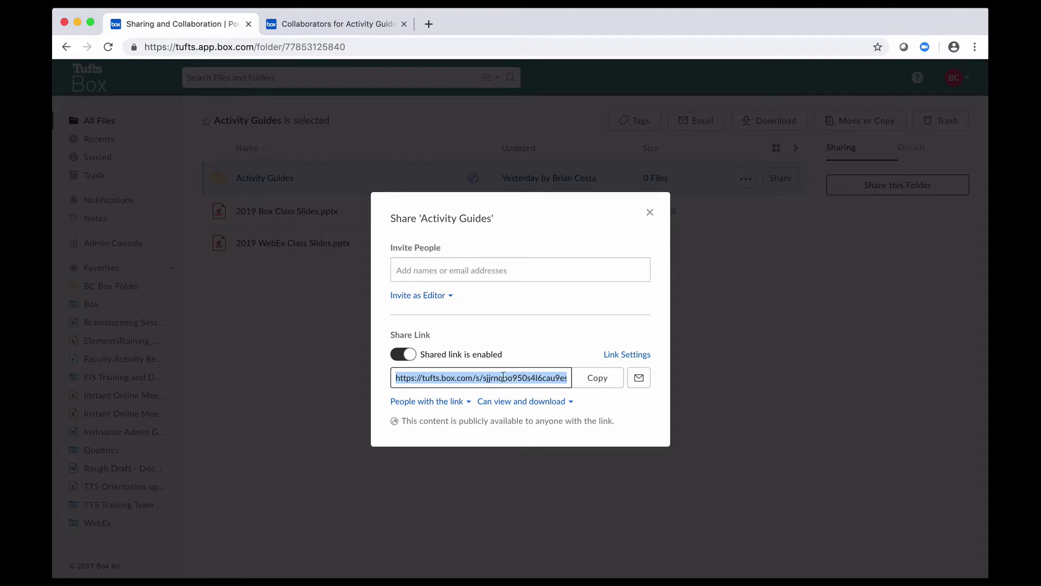
pyautogui.click(599, 379)
pyautogui.click(452, 402)
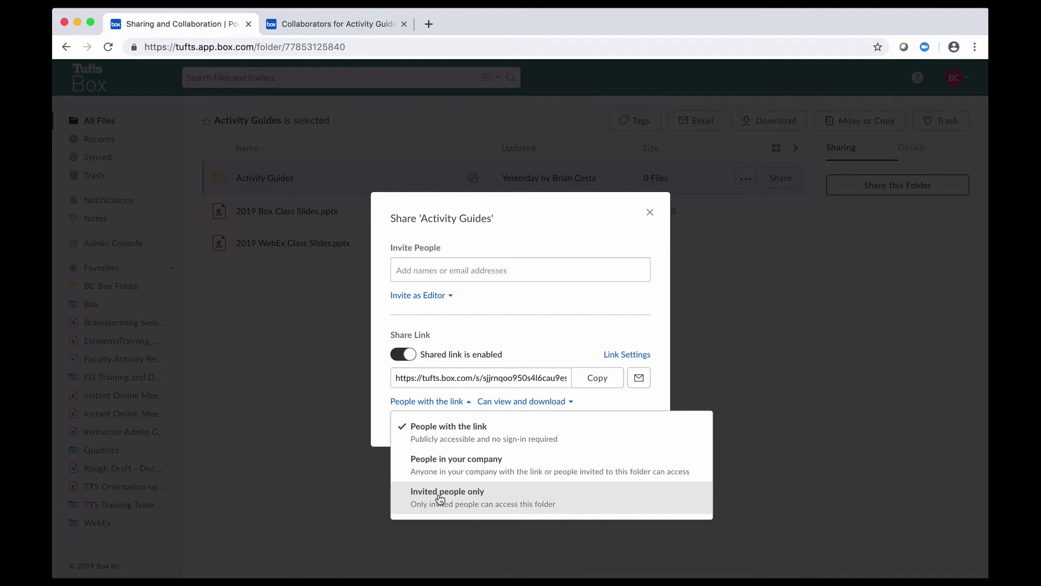
pyautogui.click(440, 496)
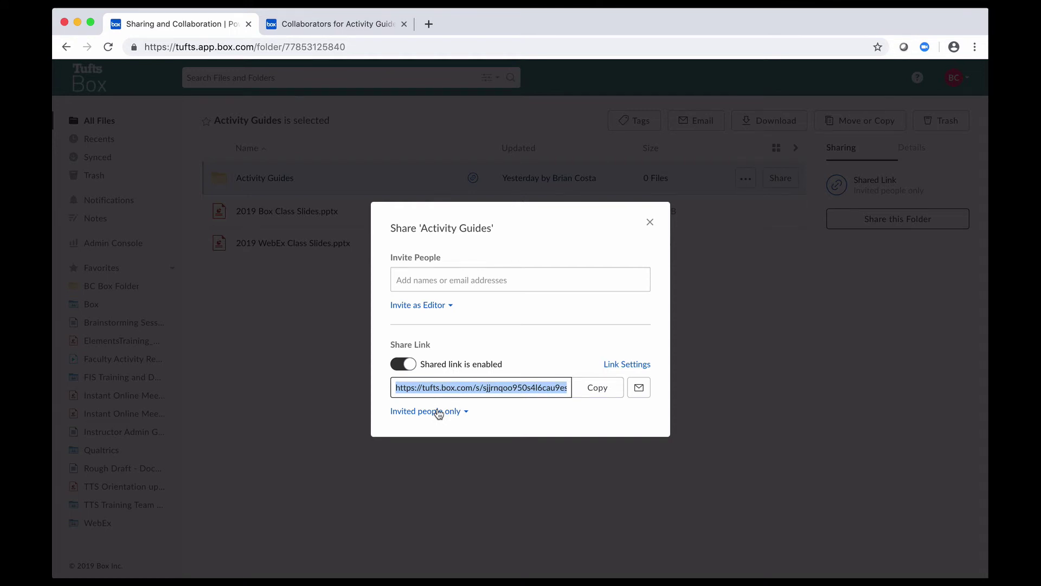
pyautogui.click(438, 414)
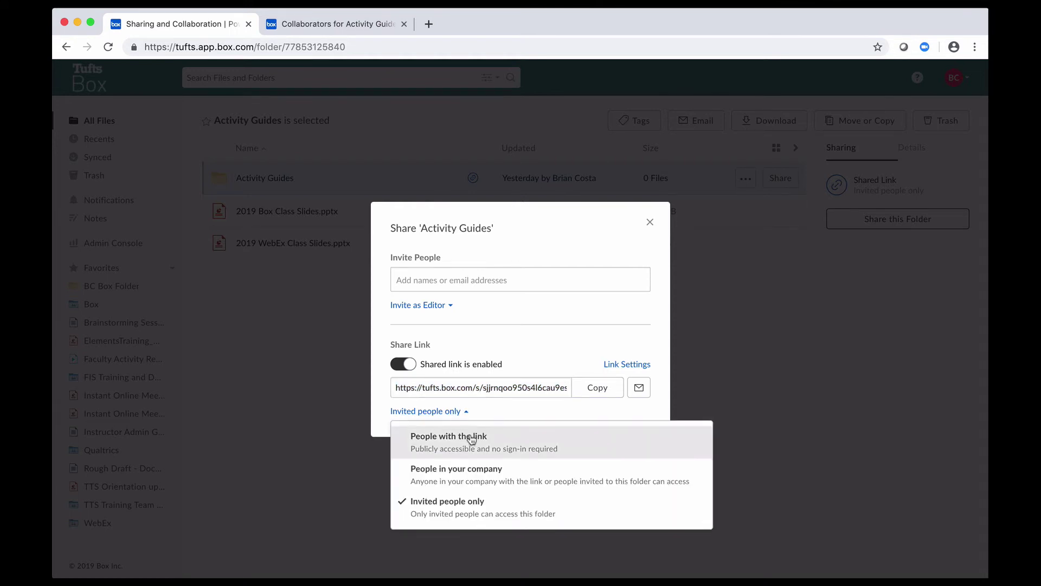
pyautogui.click(469, 442)
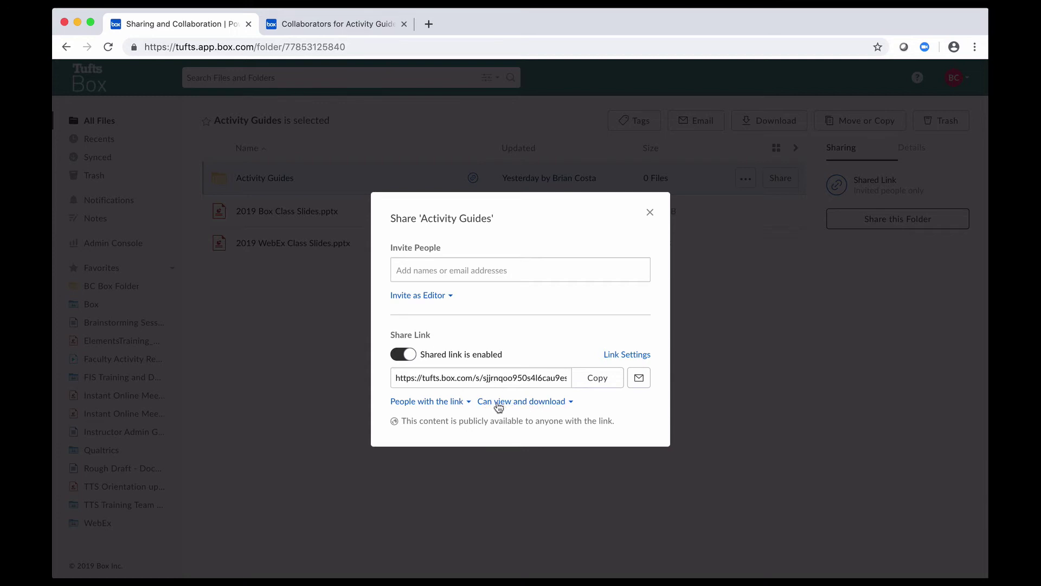
pyautogui.click(519, 406)
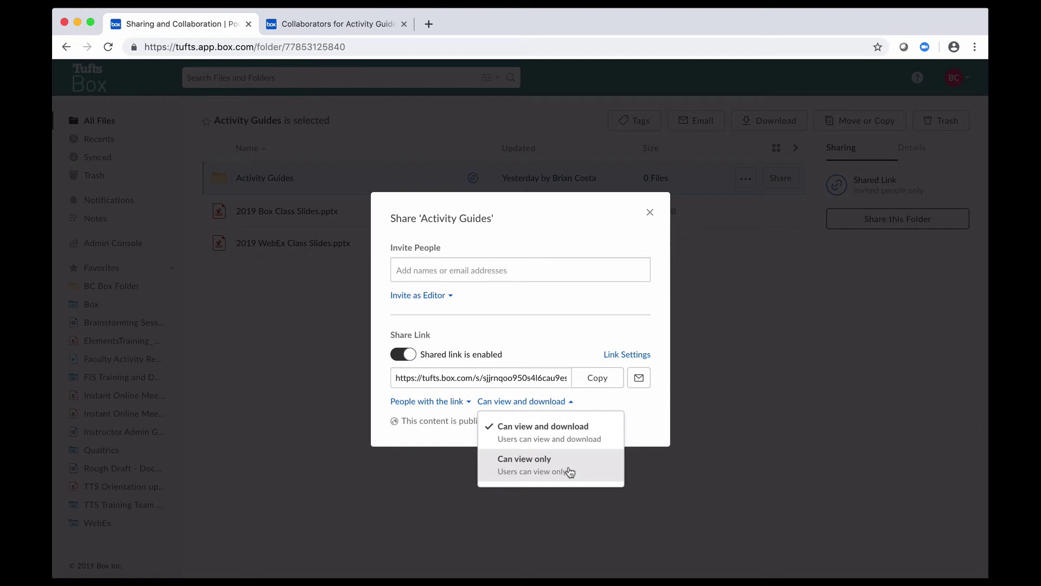
pyautogui.click(640, 419)
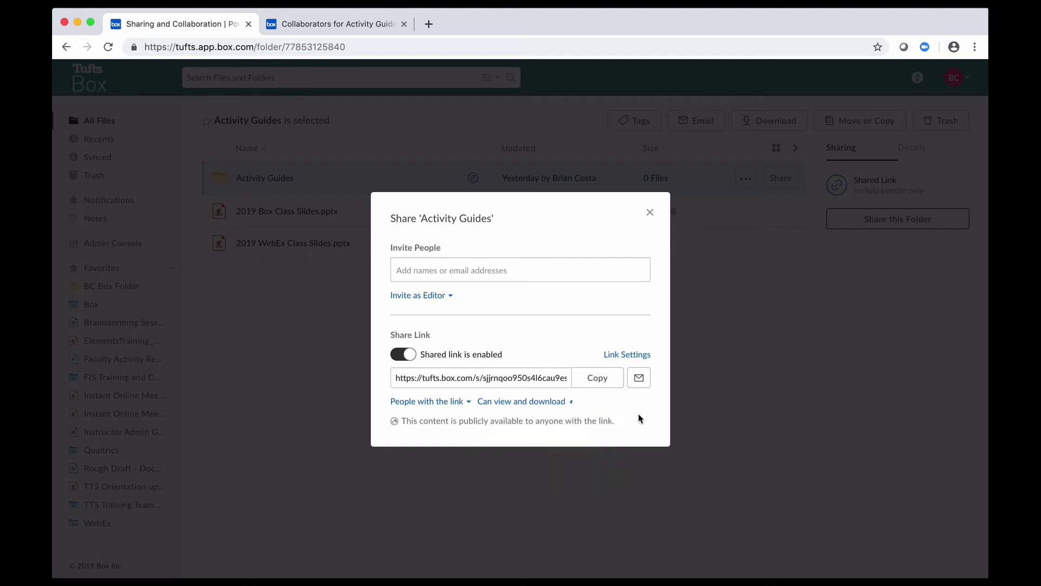
# In Shared Link Settings, make the link expire on Wed, Jun 5, 2019.
pyautogui.click(617, 358)
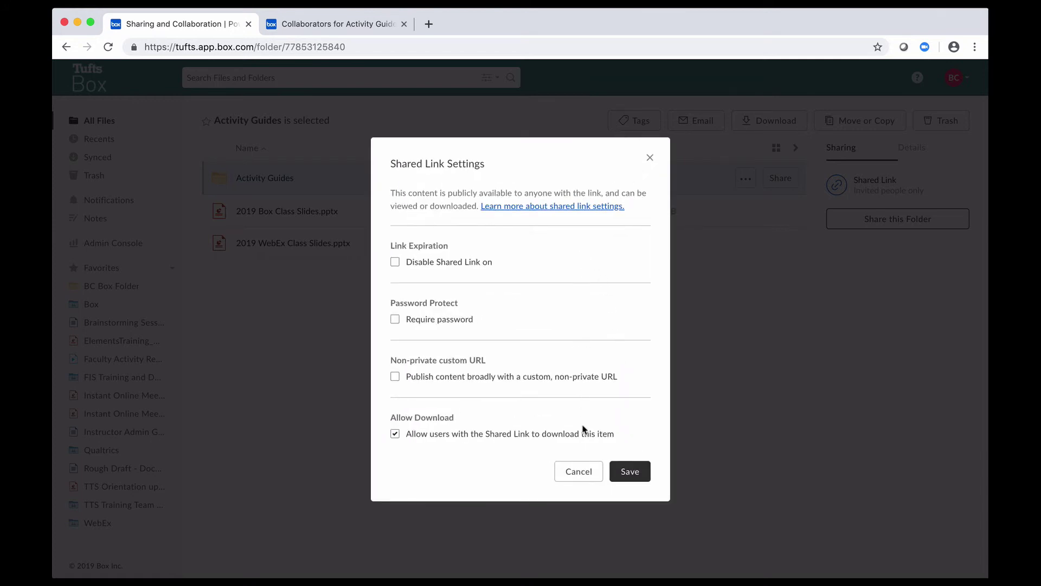
pyautogui.click(395, 262)
pyautogui.click(454, 271)
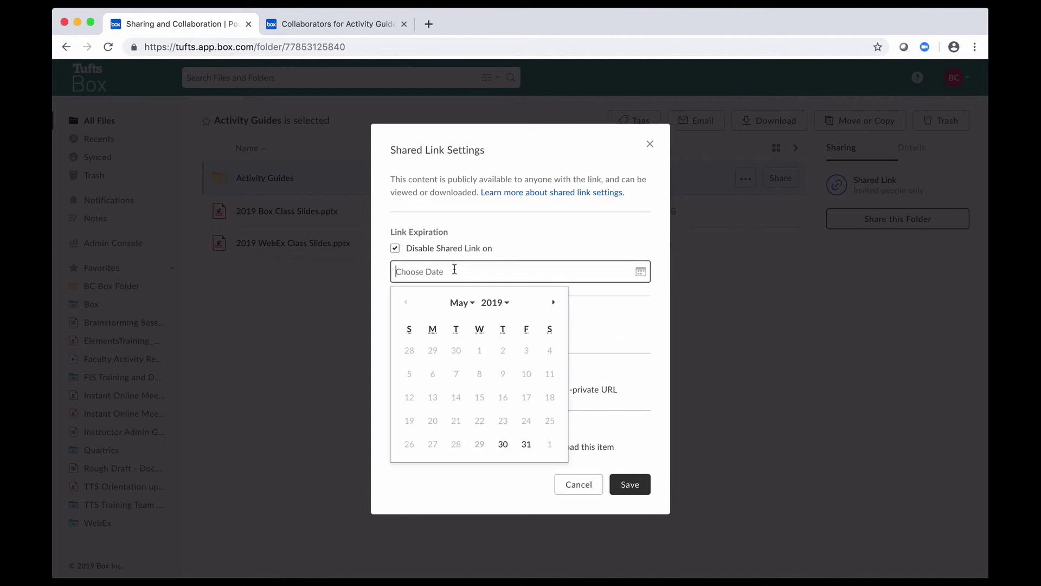
pyautogui.click(553, 303)
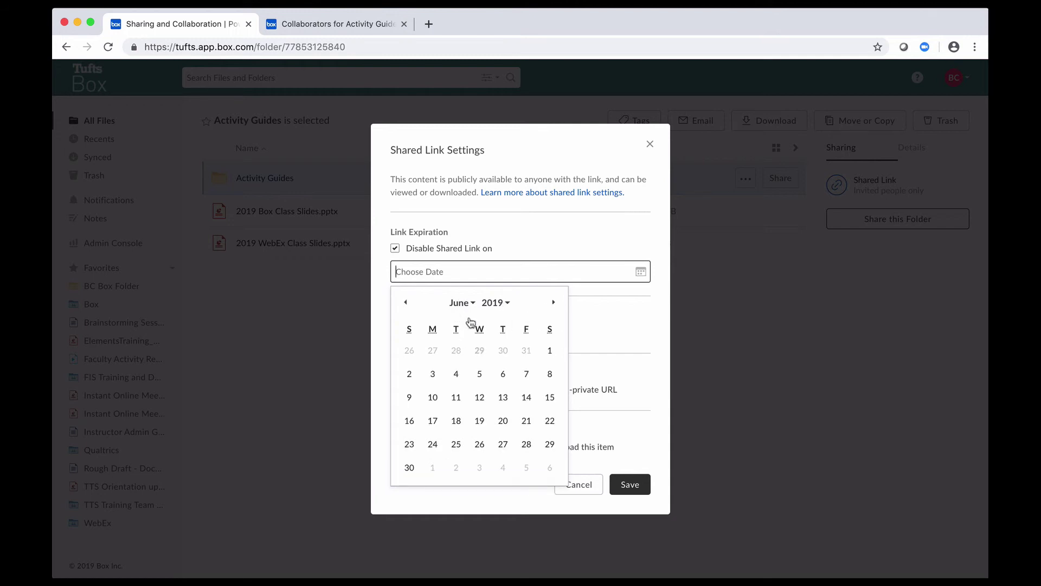
pyautogui.click(481, 375)
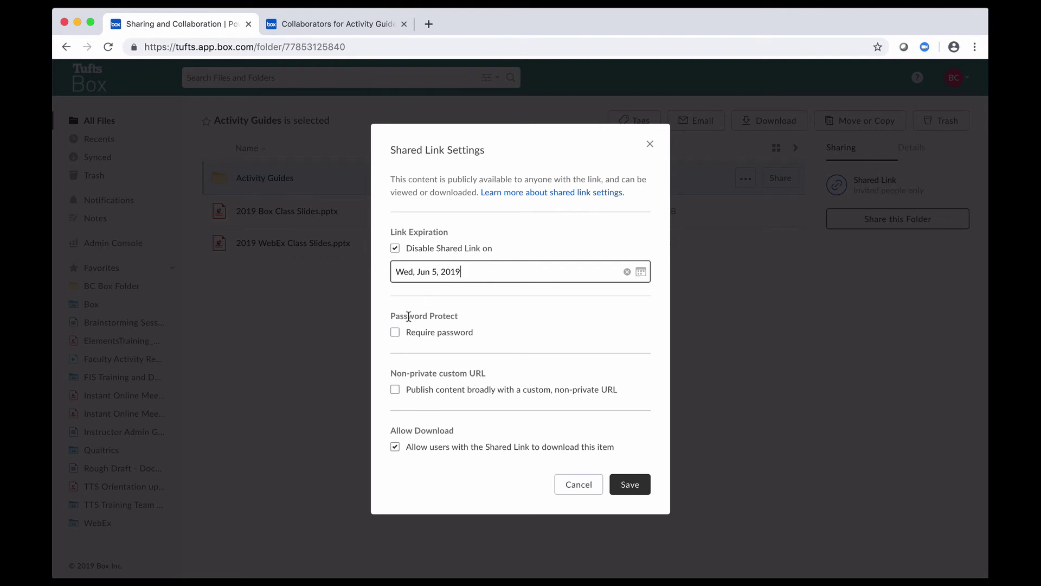
# Require a password for the shared link and enter it.
pyautogui.click(394, 332)
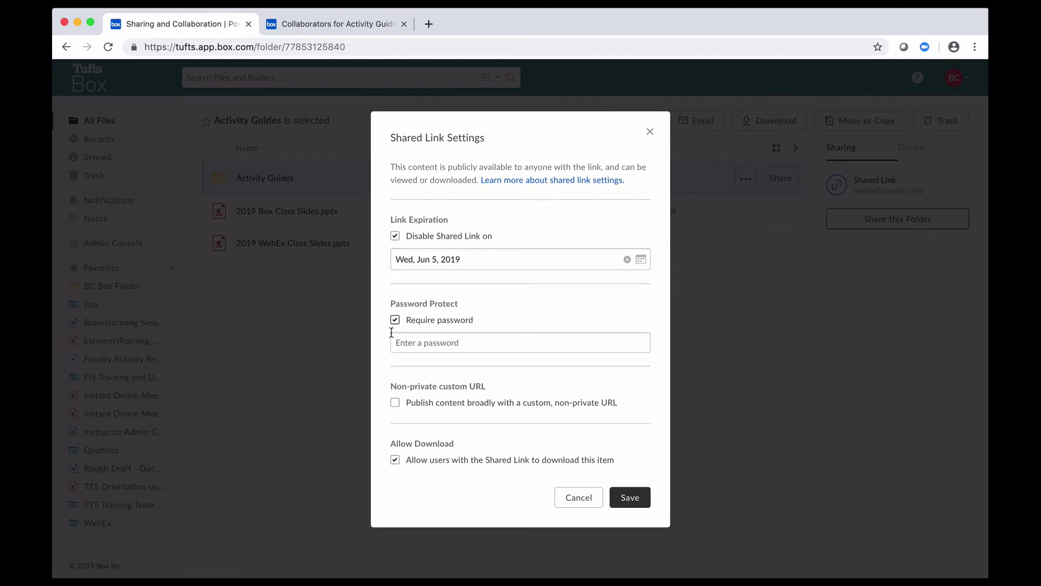
pyautogui.click(435, 344)
pyautogui.write('*******')
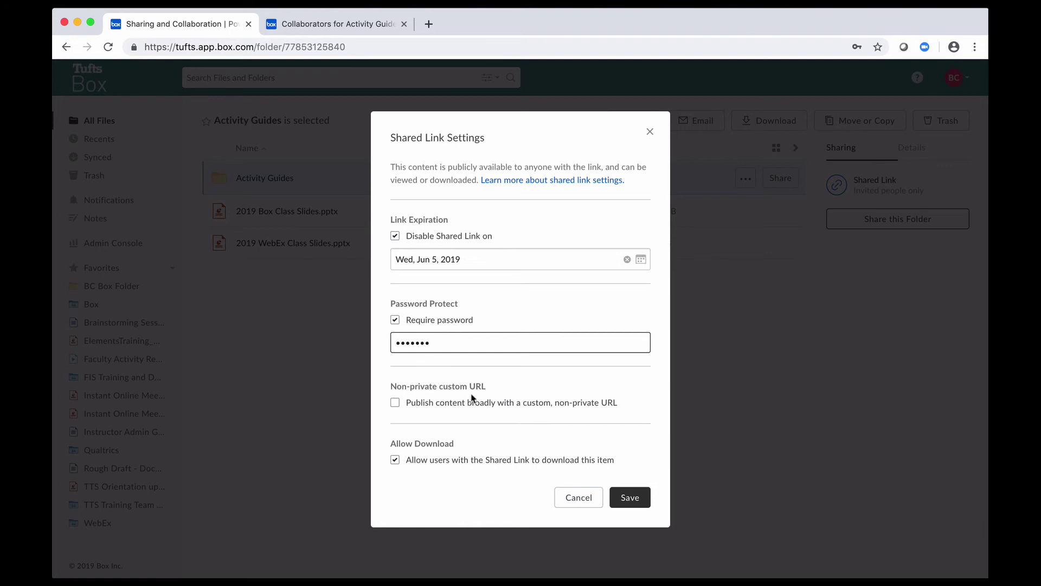
# Publish the link at a custom non-private URL path from autofill, keeping Allow Download checked.
pyautogui.click(395, 403)
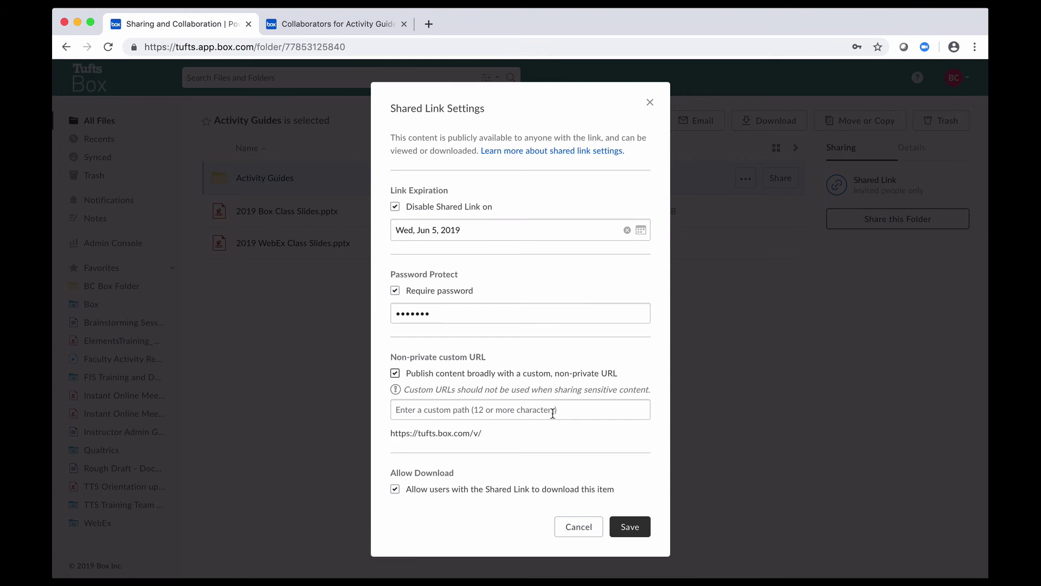
pyautogui.click(447, 415)
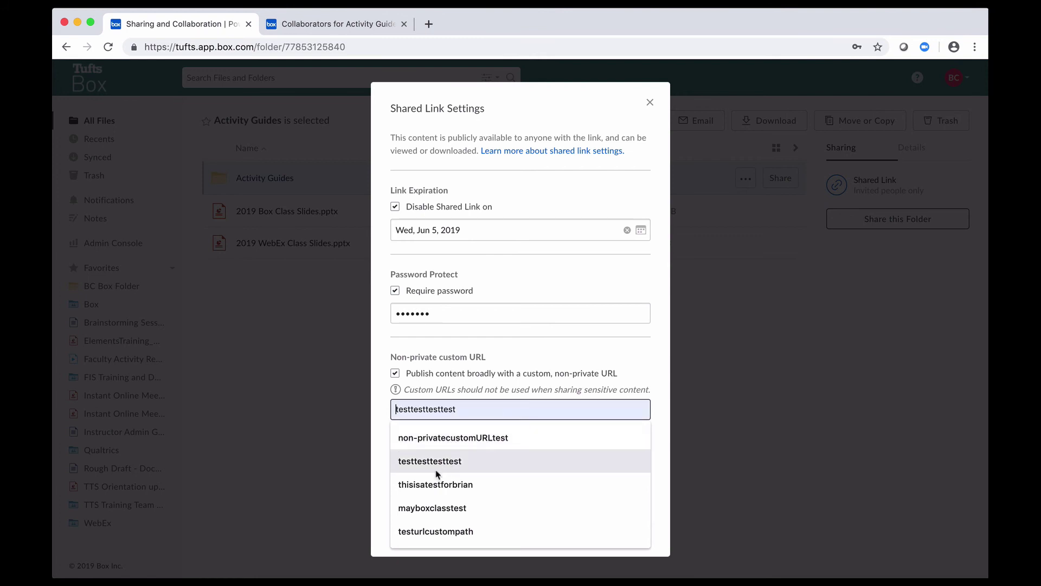
pyautogui.click(442, 490)
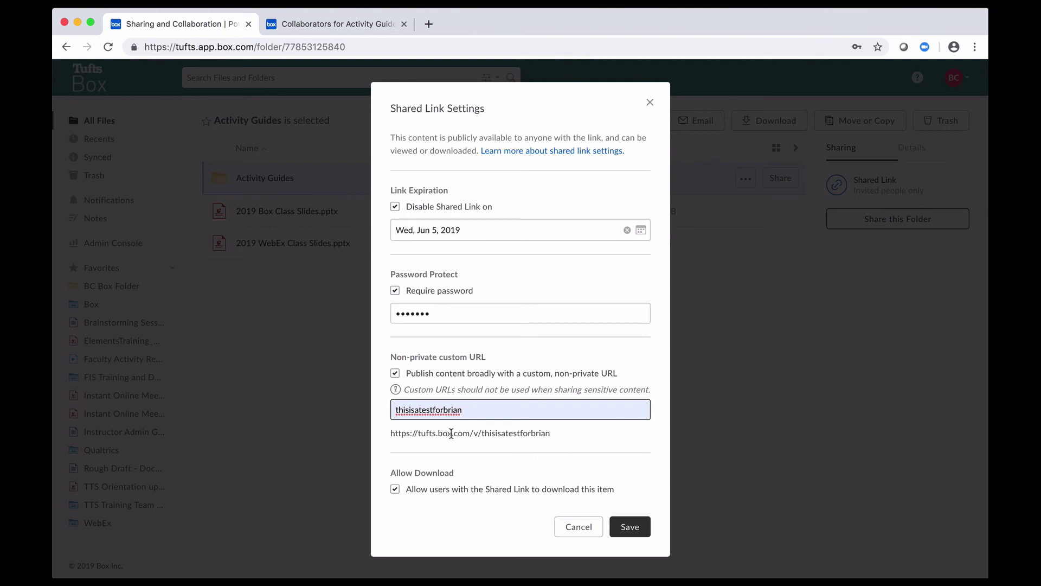
pyautogui.moveTo(391, 433); pyautogui.dragTo(550, 437)
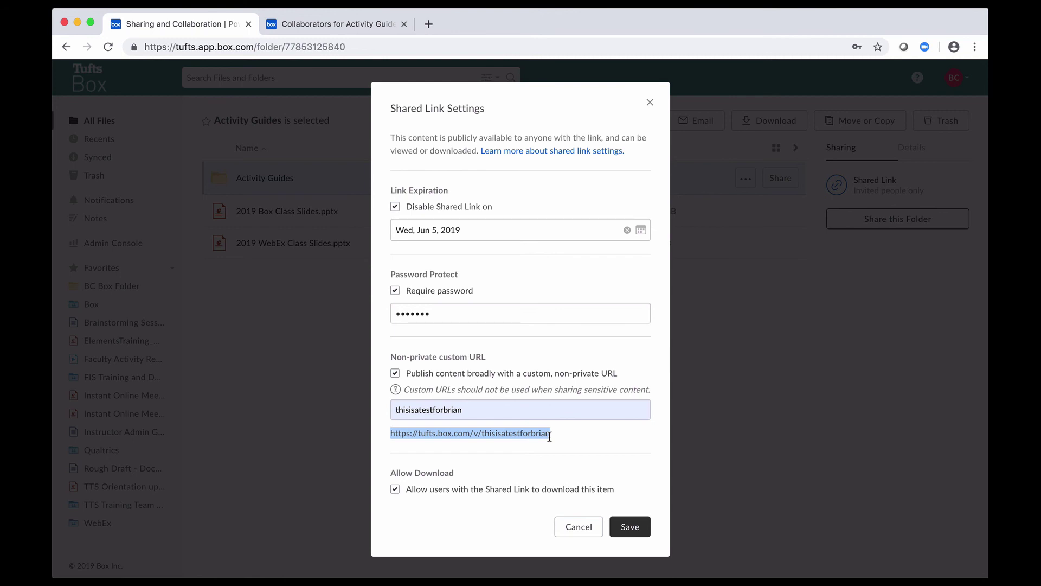
pyautogui.click(494, 454)
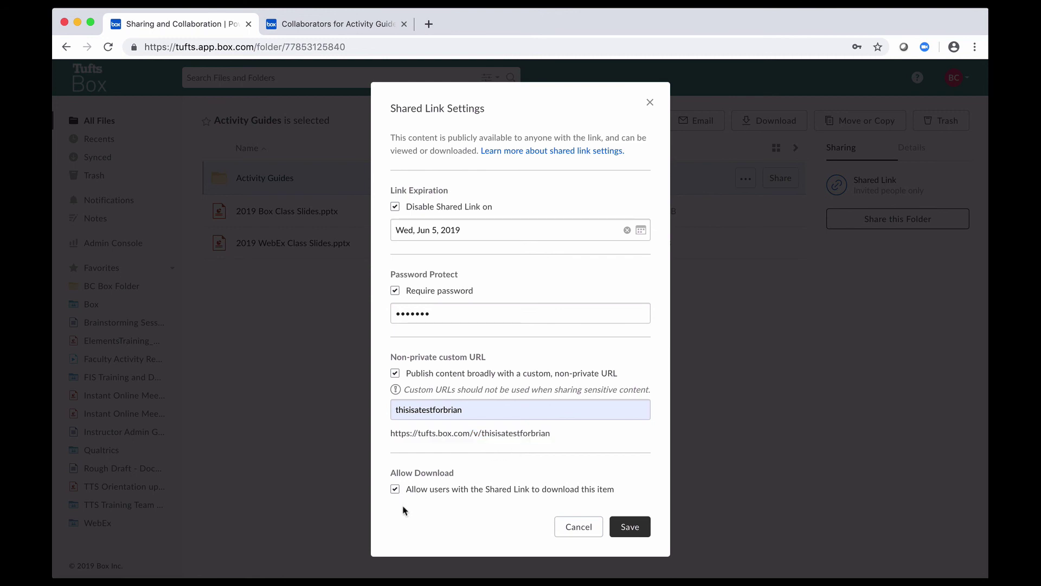
pyautogui.click(396, 489)
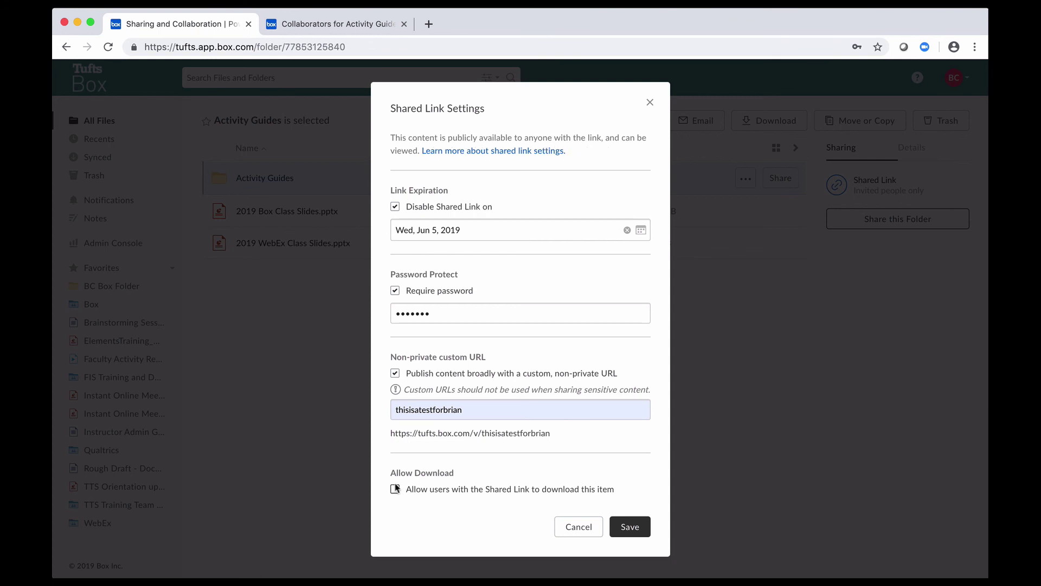
pyautogui.click(395, 489)
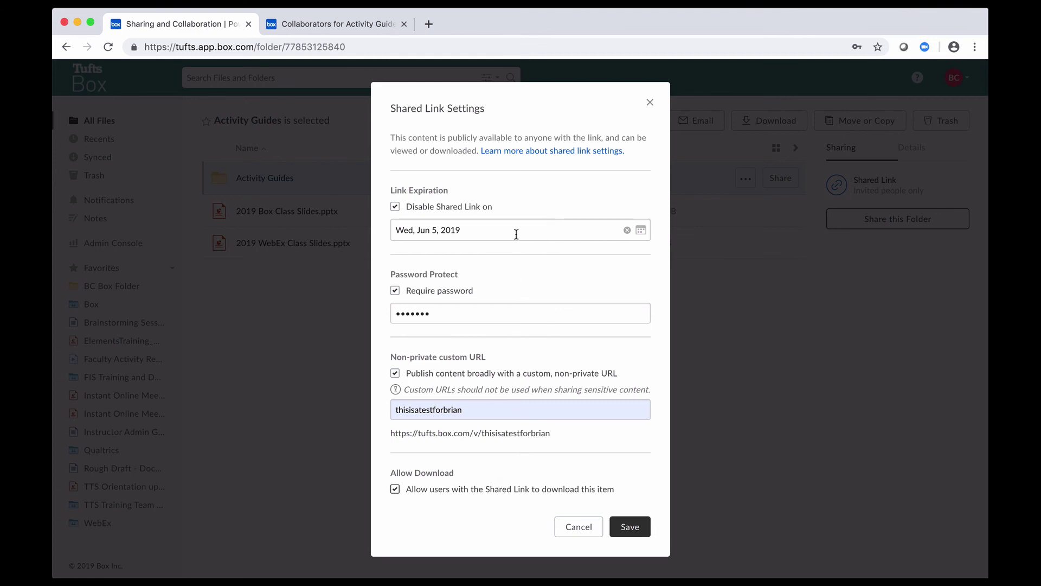
# Save the link settings, copy the new custom shared link, and close the Share dialog.
pyautogui.click(630, 533)
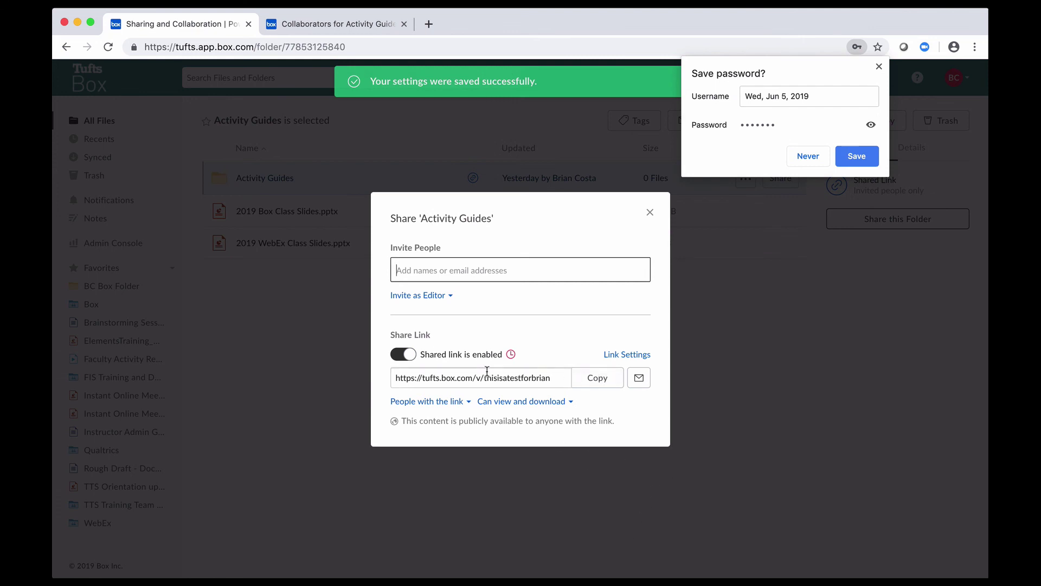
pyautogui.click(610, 382)
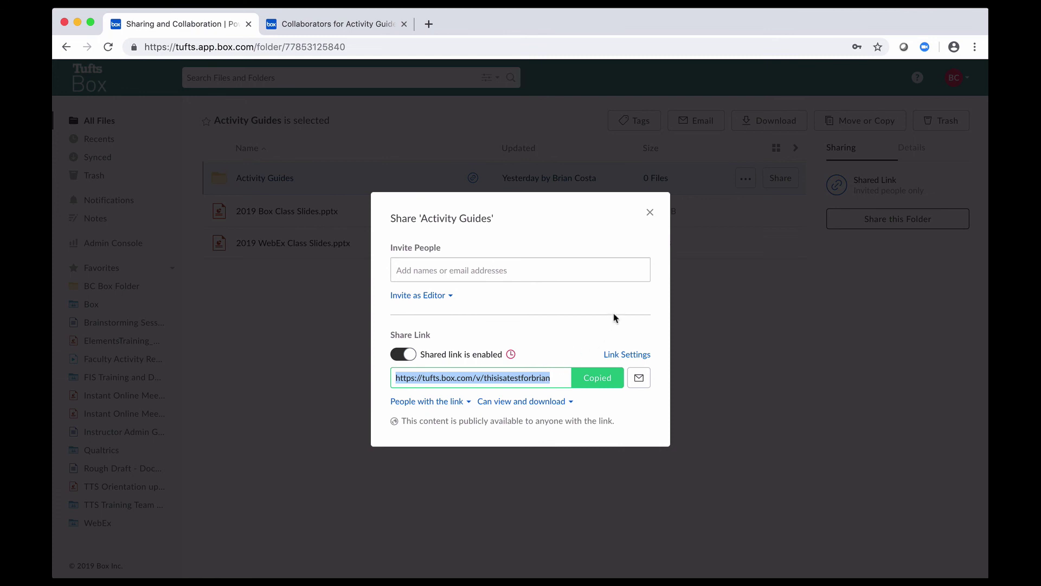
pyautogui.click(710, 320)
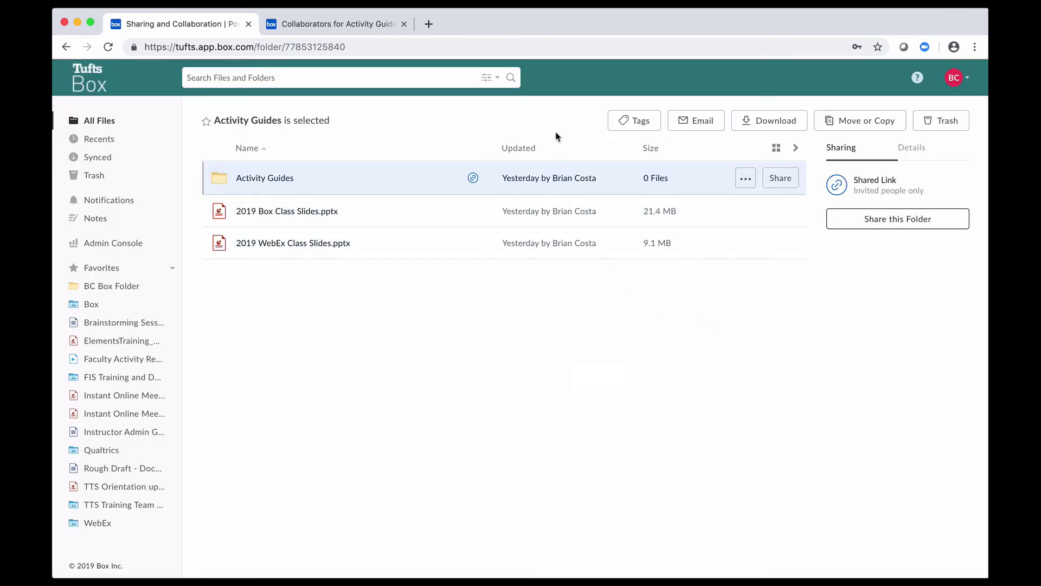